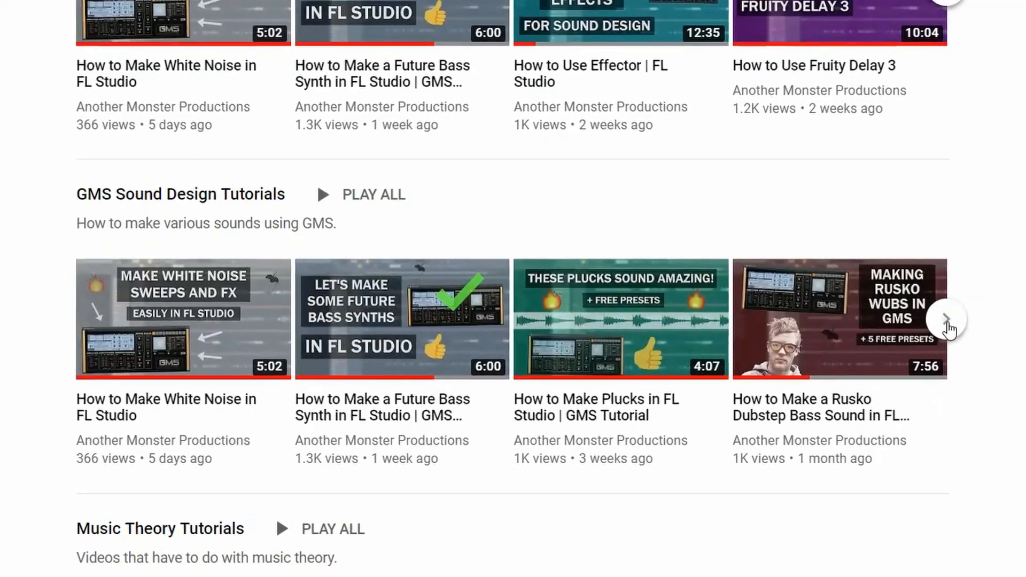
click(955, 322)
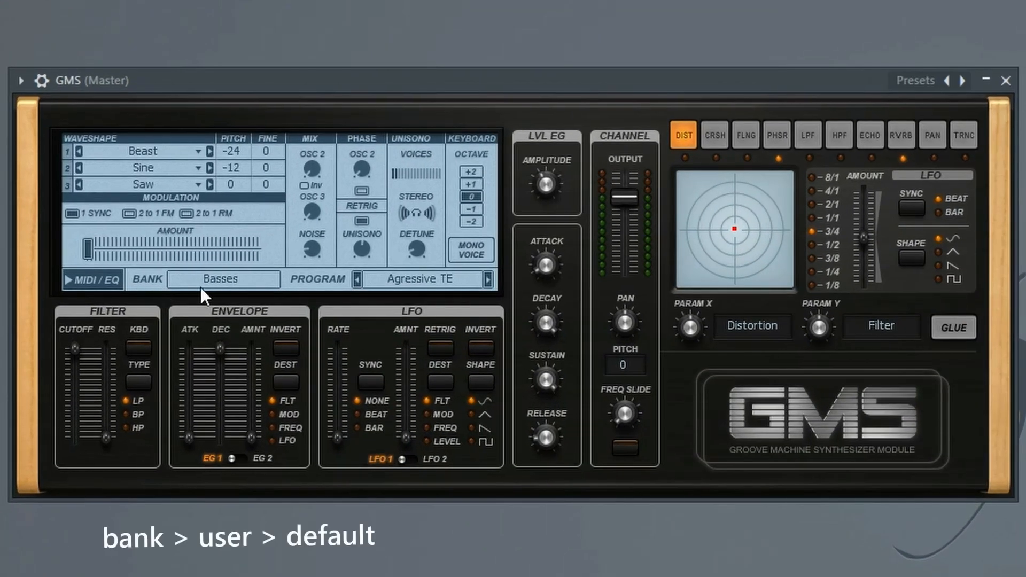
- Load the Default program from the User bank of the GMS presets library and close the library
click(126, 229)
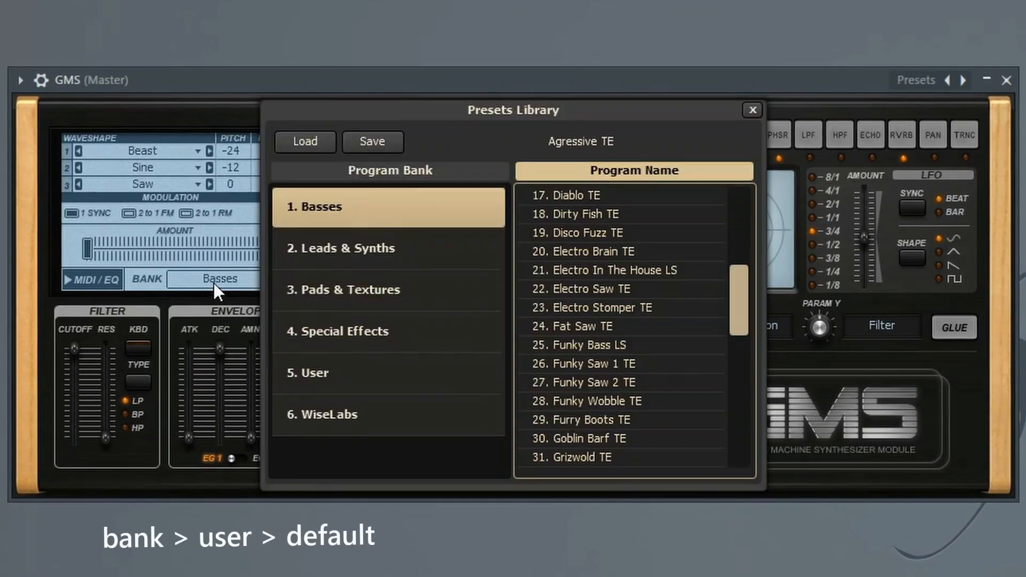
click(374, 370)
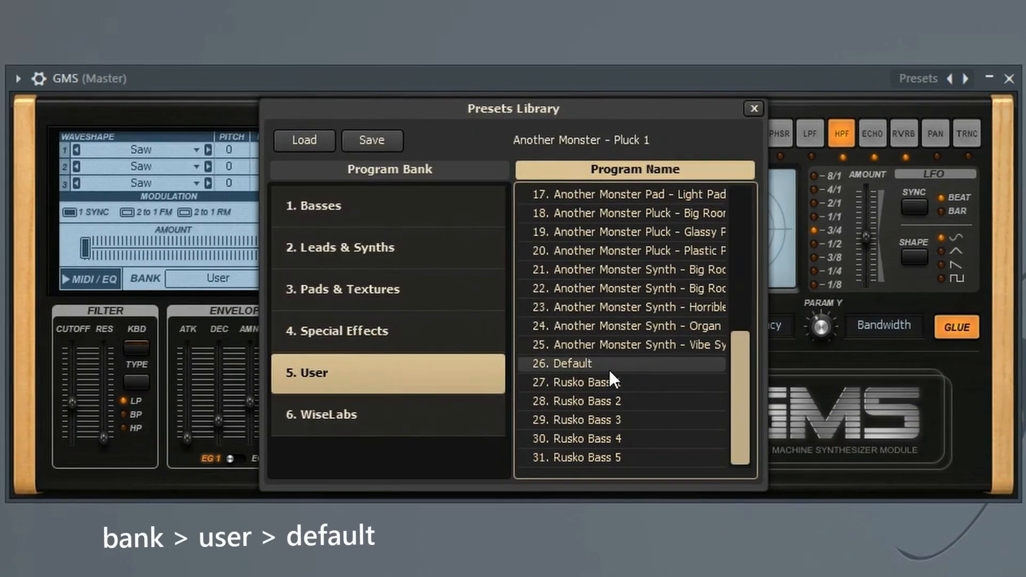
click(719, 365)
click(405, 67)
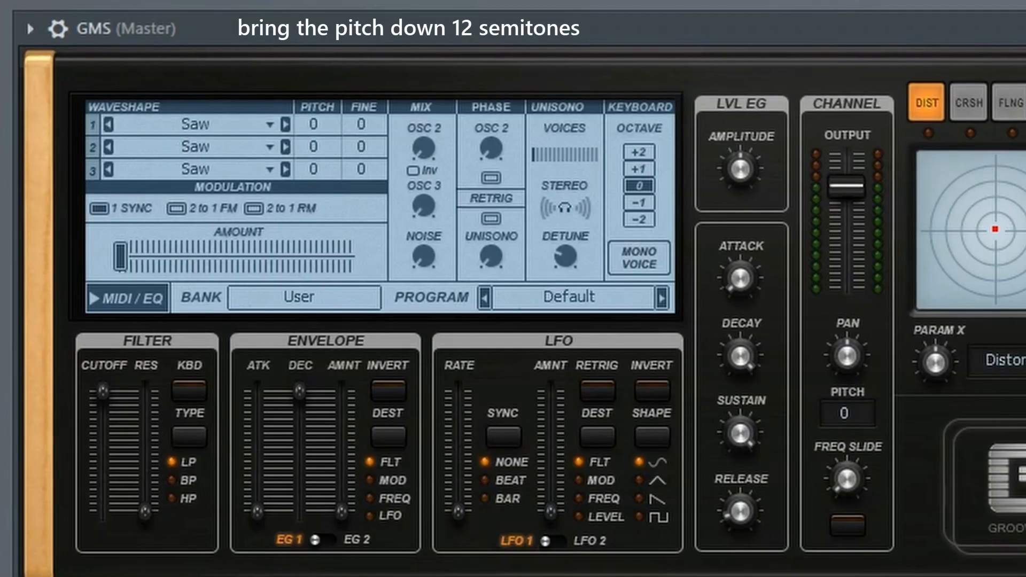
- Lower oscillator 1's pitch to -12 semitones and raise the unison voices to two
drag(313, 125, 314, 149)
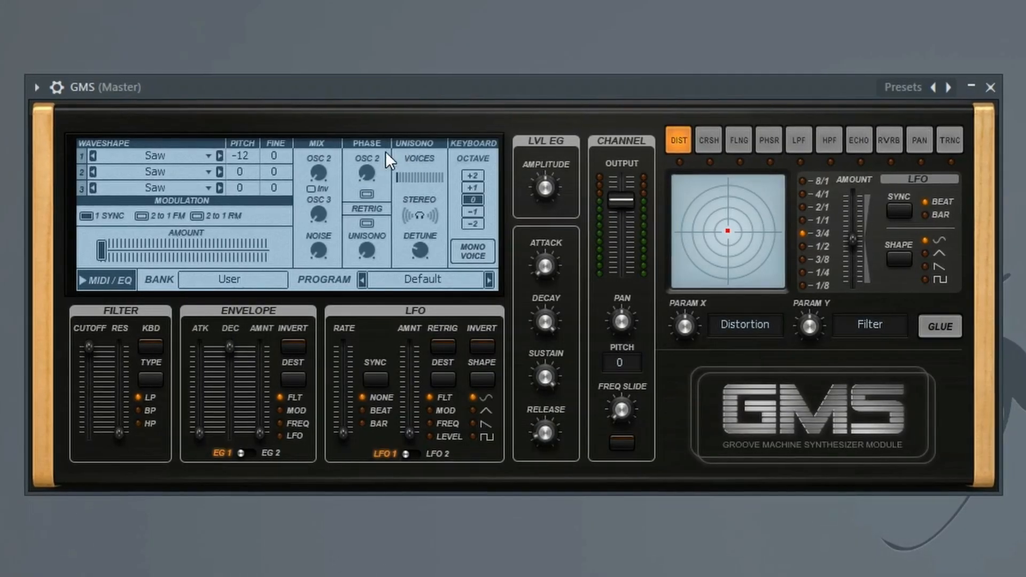
drag(405, 175, 402, 171)
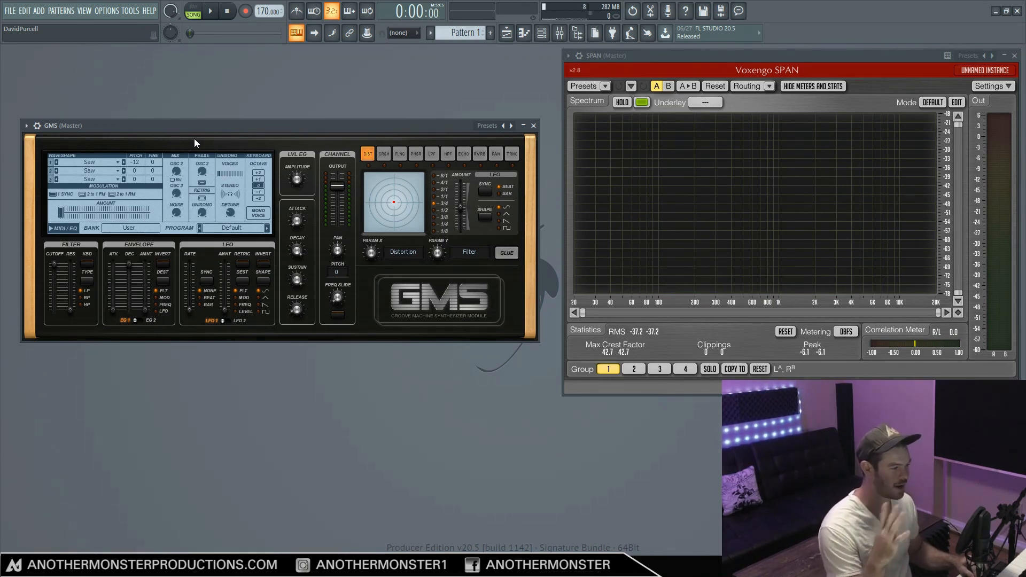
- Raise the unison detune to about 0.47% and enable mono voice
drag(231, 213, 231, 211)
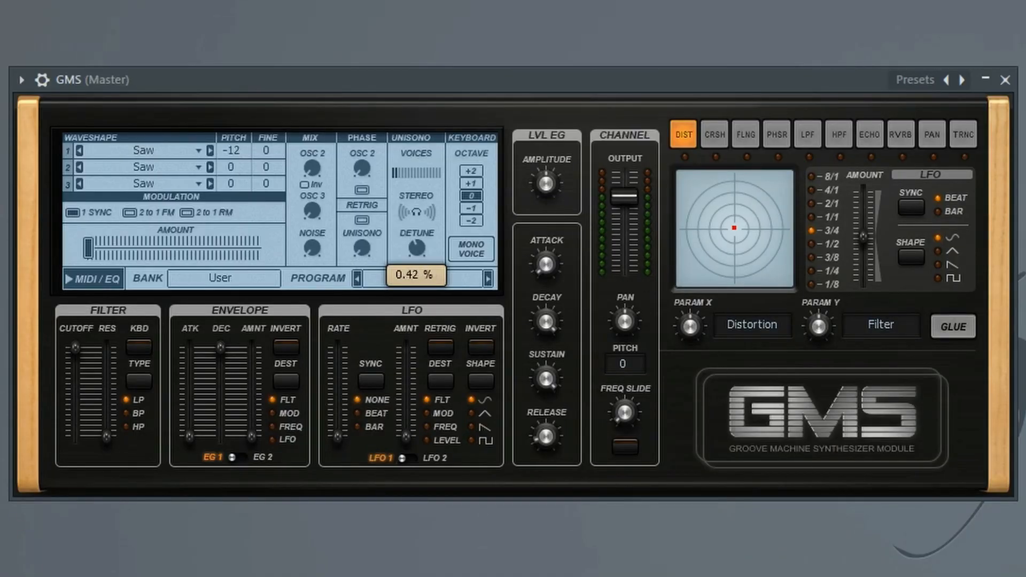
drag(417, 247, 417, 246)
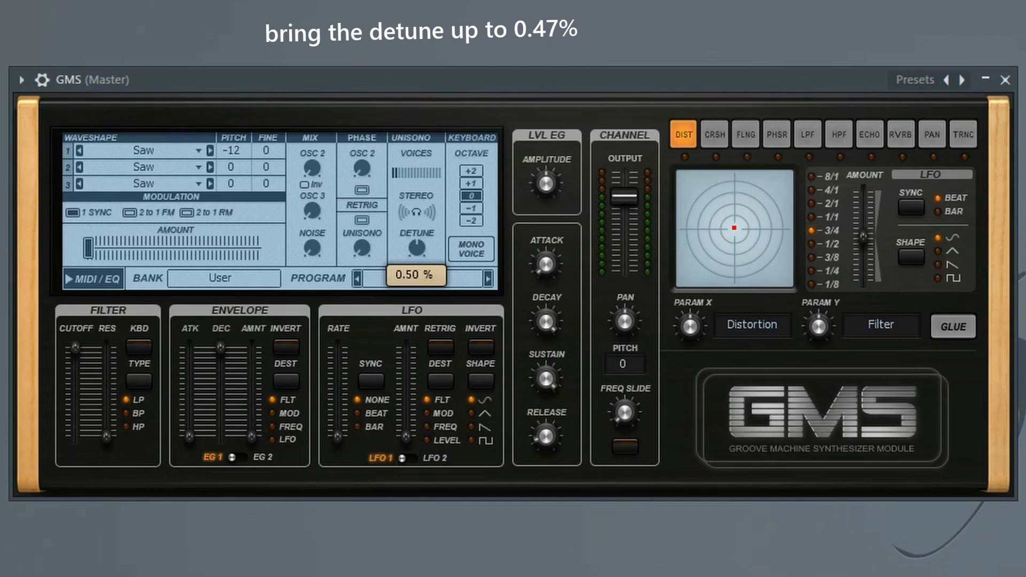
click(417, 248)
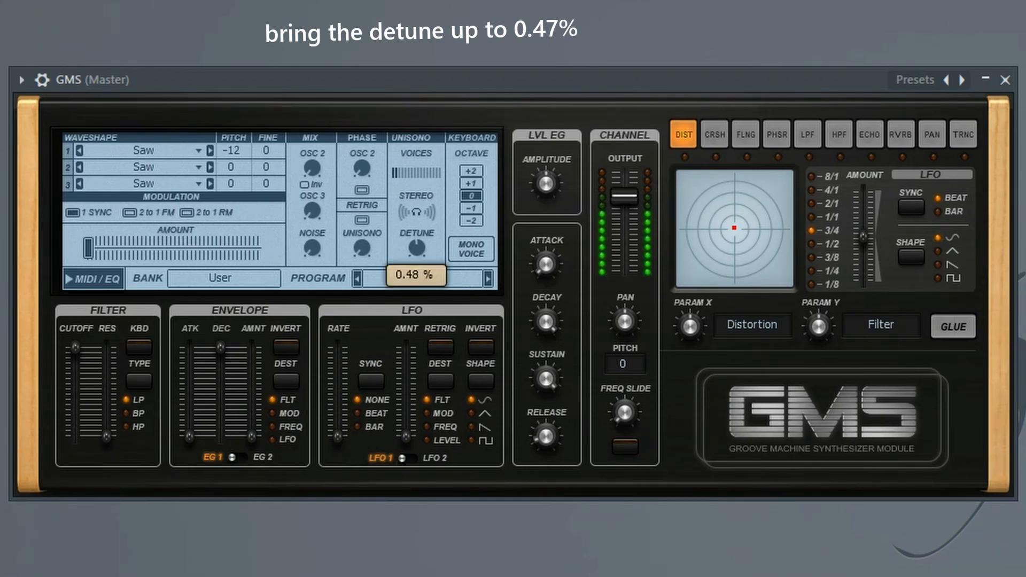
drag(415, 248, 416, 248)
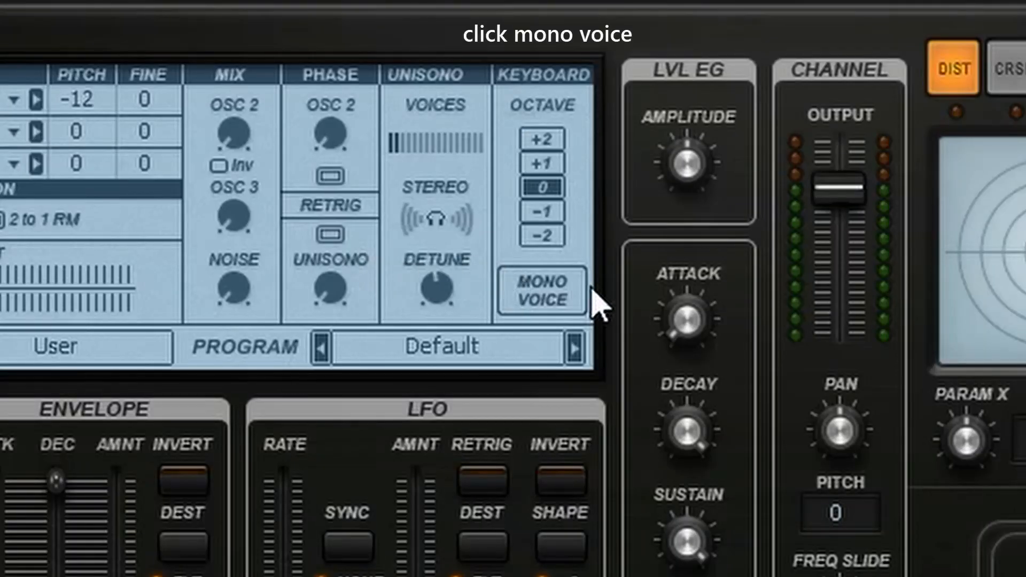
click(548, 296)
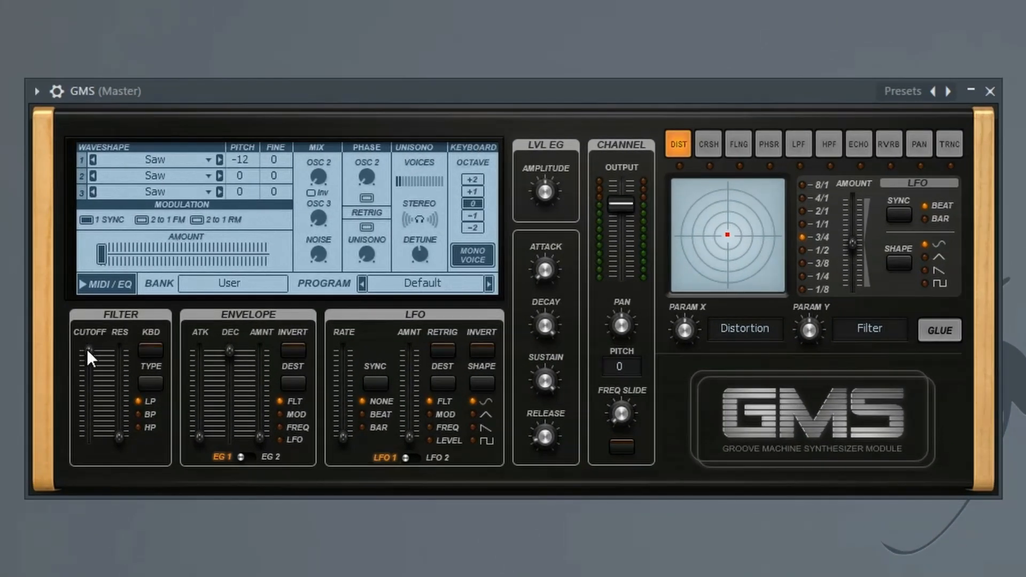
- Lower the filter cutoff by roughly a quarter of its range and raise the filter envelope amount to about 0.54%
drag(89, 351, 89, 377)
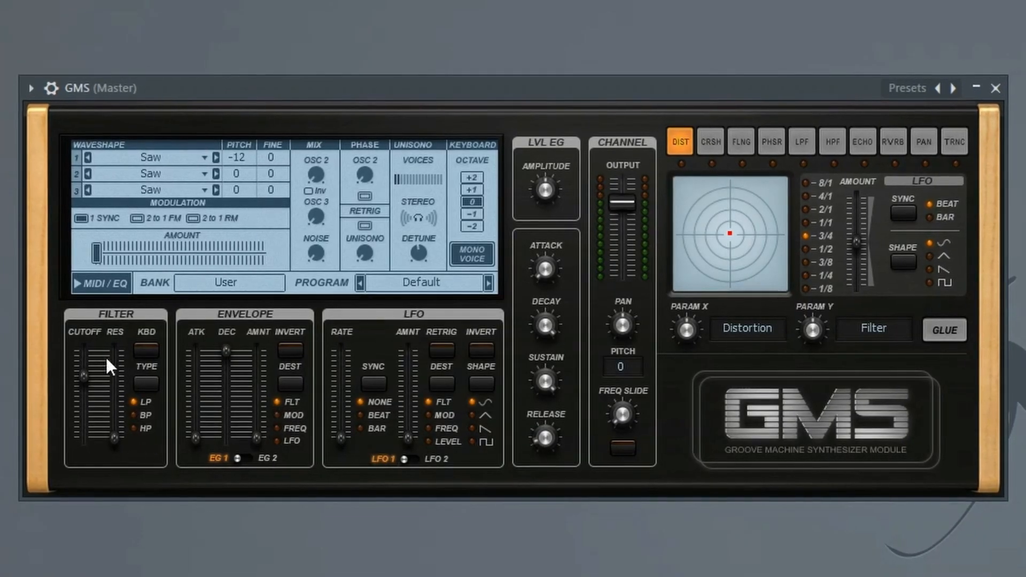
drag(259, 437, 259, 390)
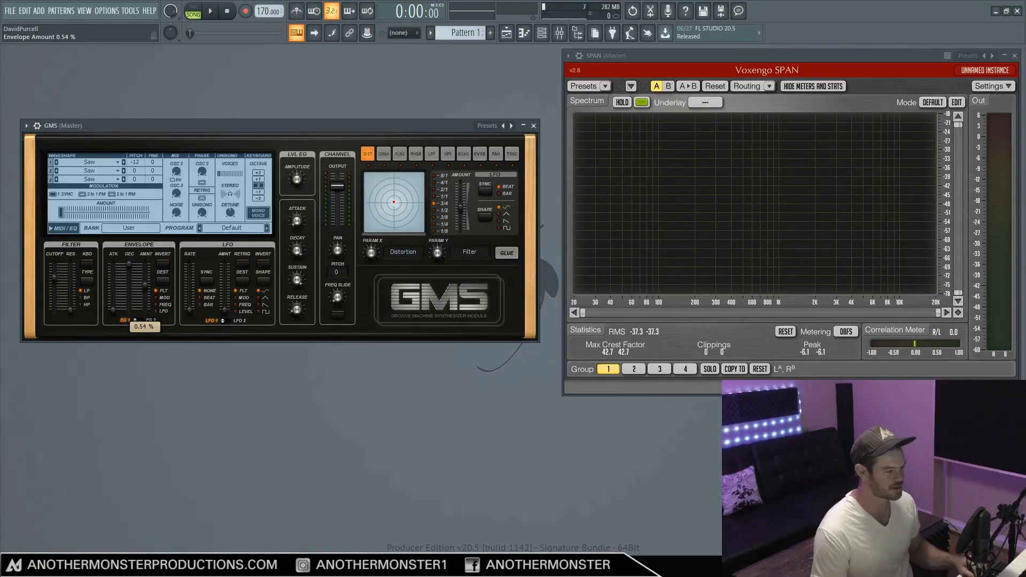
- Set the filter envelope's attack to about 0.40% and raise the filter cutoff slightly
drag(145, 283, 113, 301)
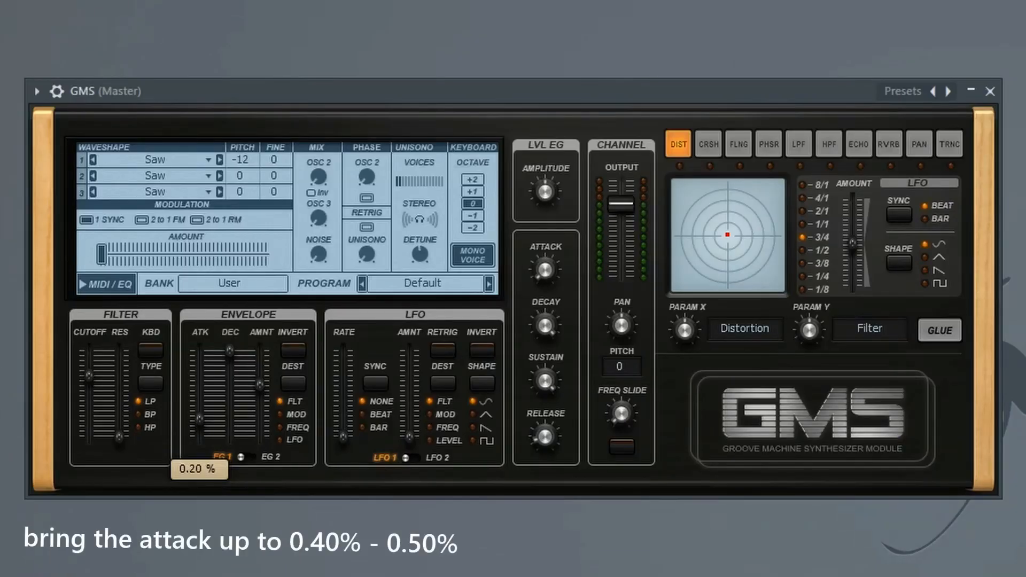
drag(199, 404, 200, 391)
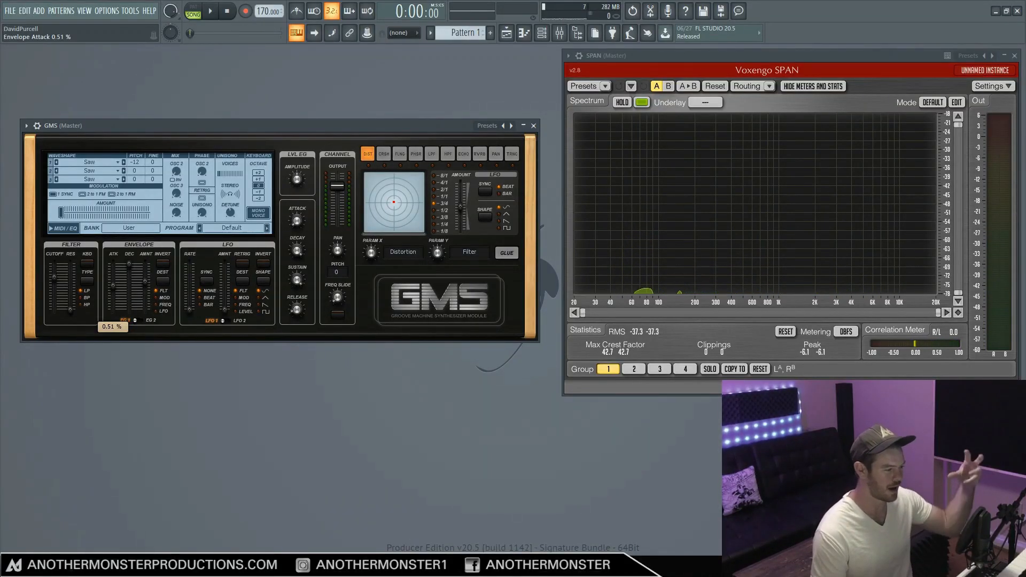
drag(112, 286, 113, 289)
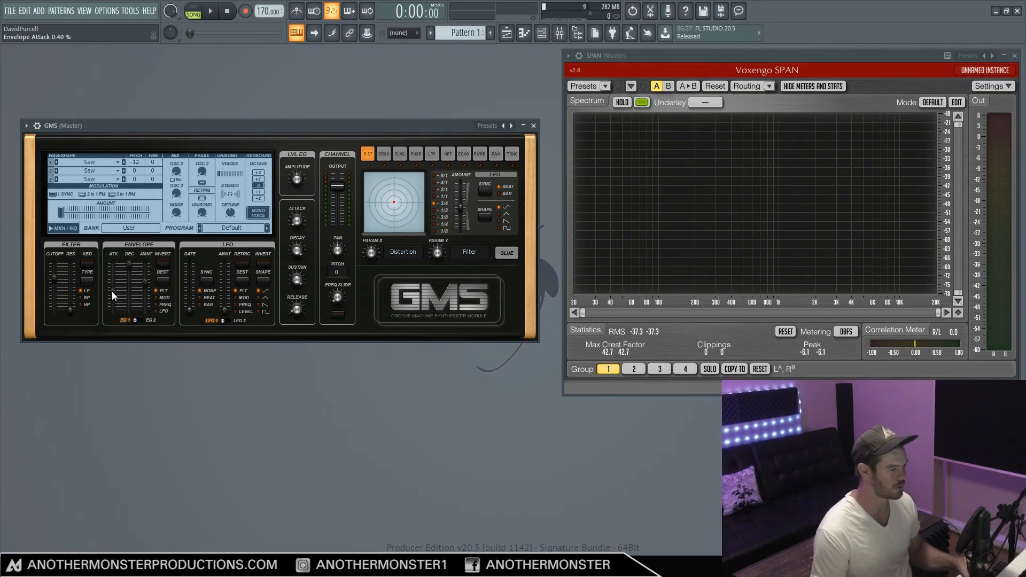
drag(54, 276, 54, 271)
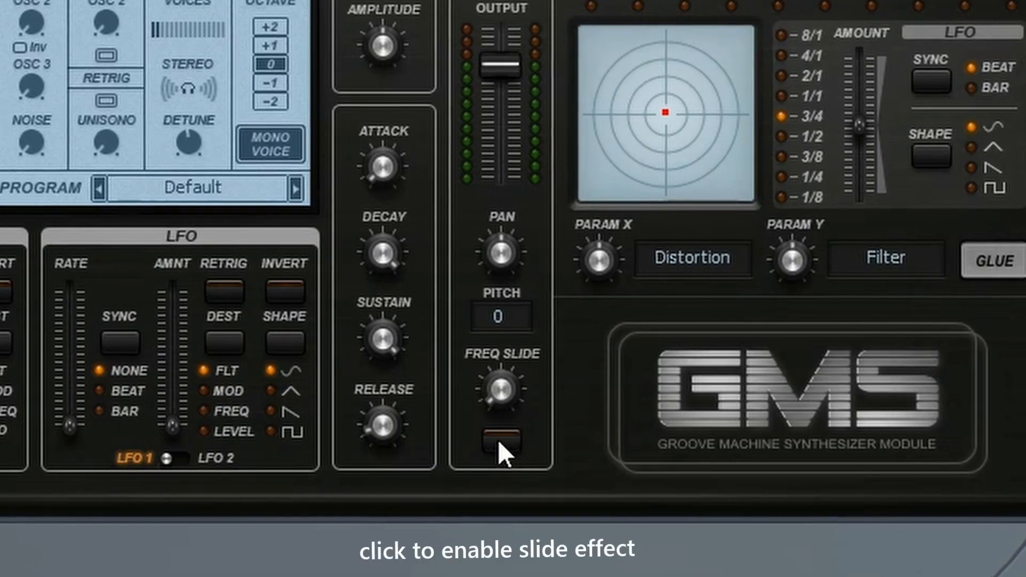
- Enable the frequency slide effect in the channel section and set its amount to about 0.75%
click(498, 440)
click(502, 391)
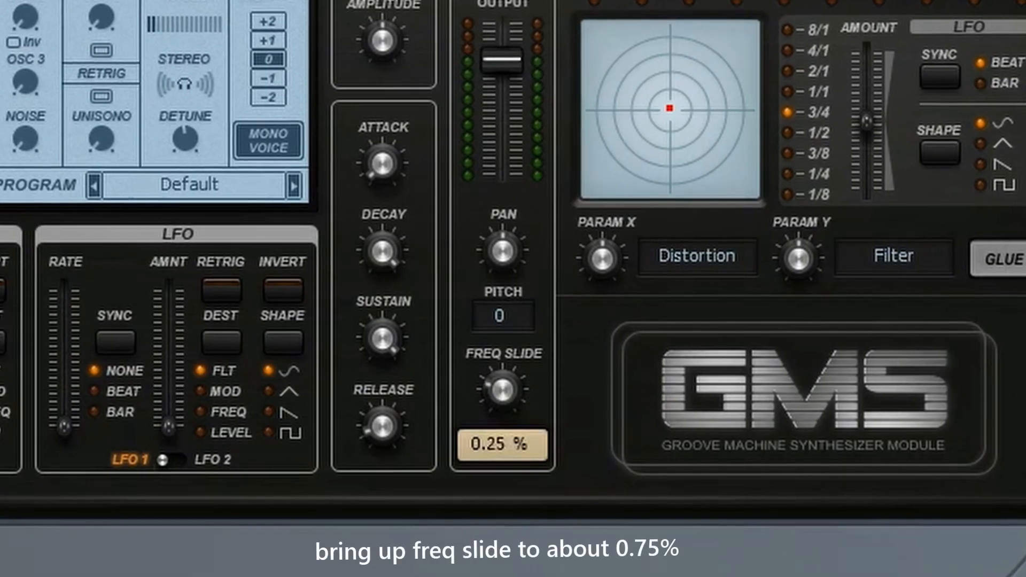
drag(503, 392, 502, 366)
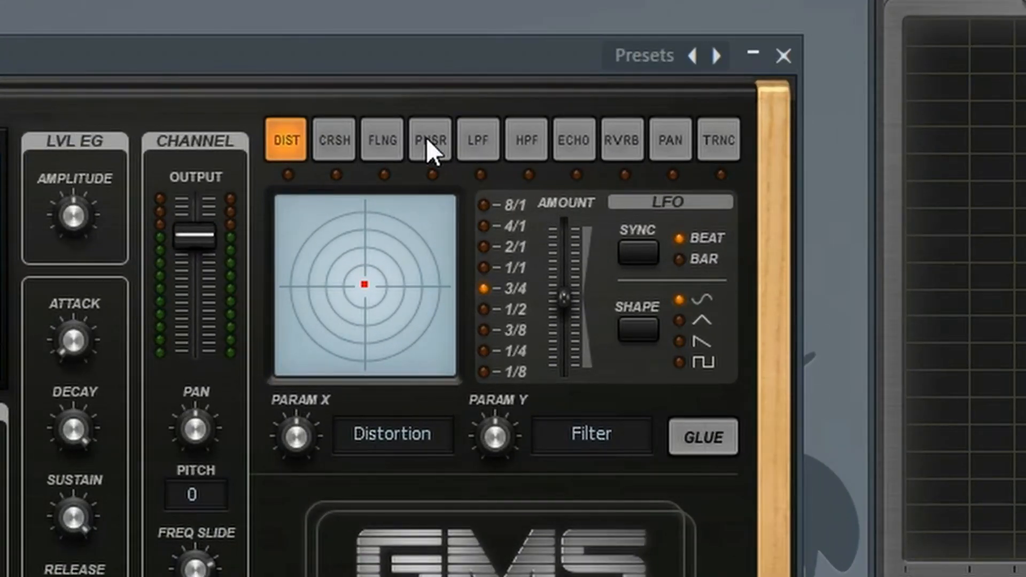
- Activate the phaser effect with low depth and feedback, and glue those settings in place
click(430, 152)
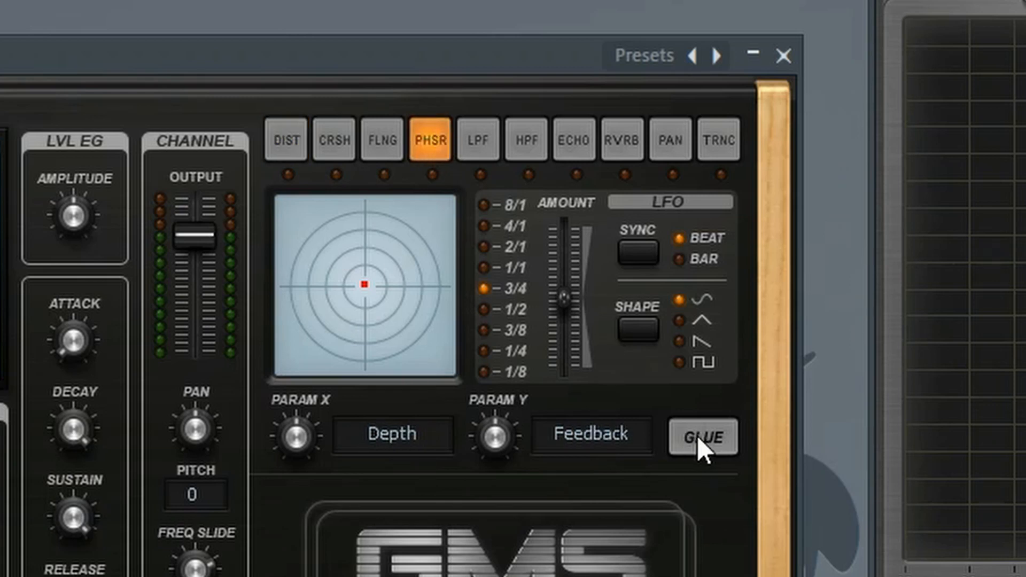
drag(344, 251, 684, 283)
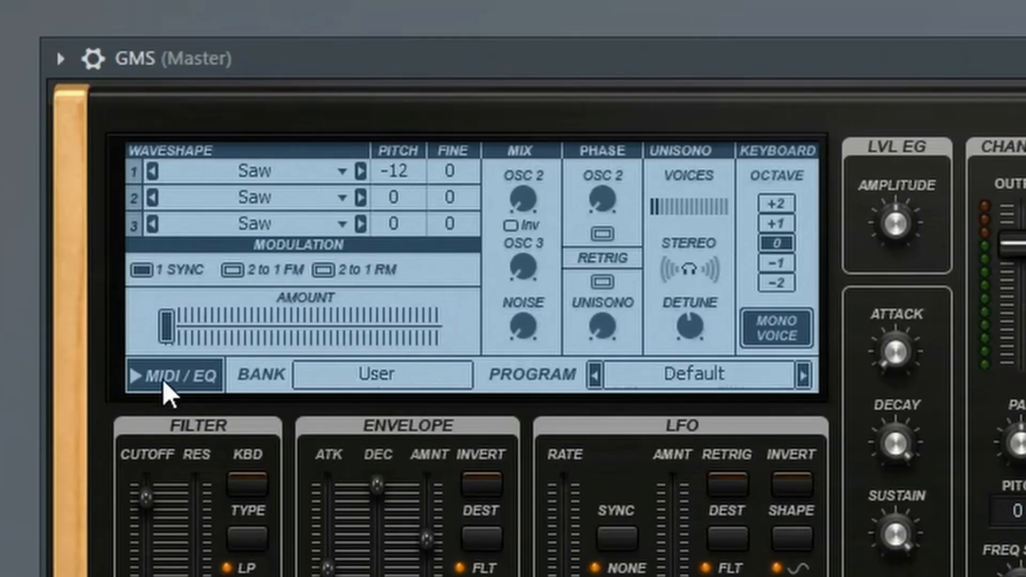
- Enable the synth's equalizer and adjust its semi and middle bands
click(165, 376)
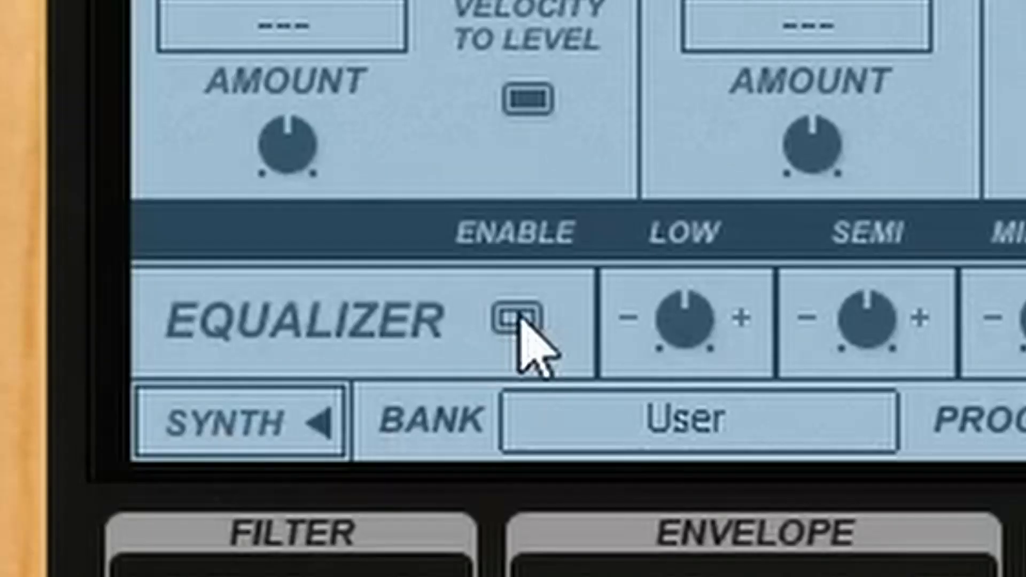
click(298, 327)
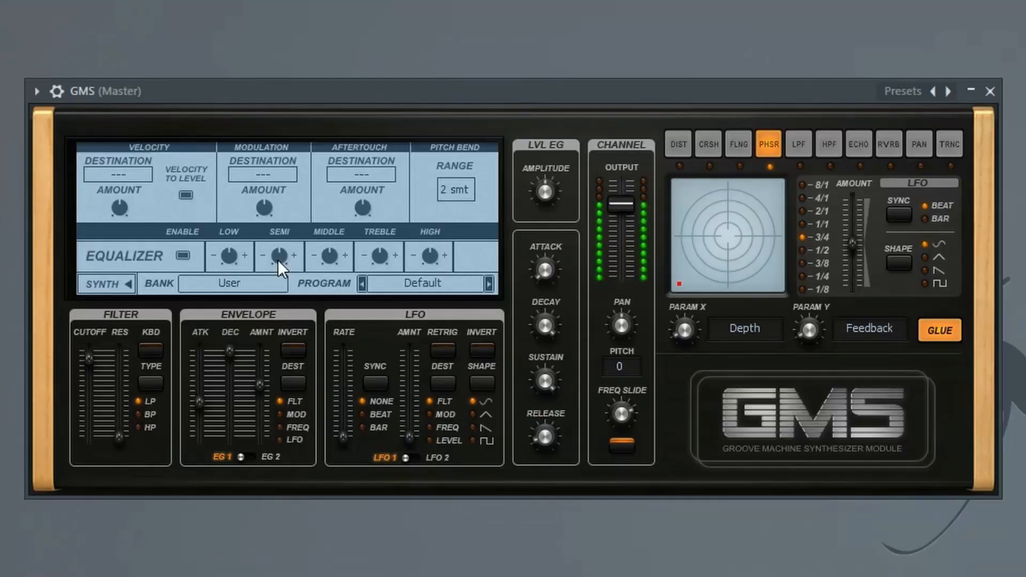
drag(278, 260, 278, 270)
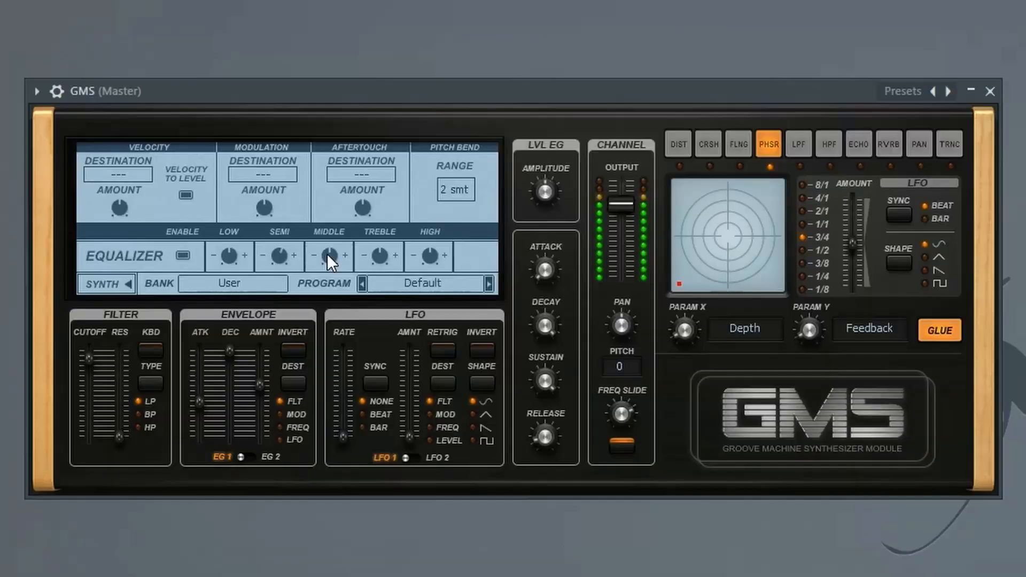
drag(328, 256, 328, 272)
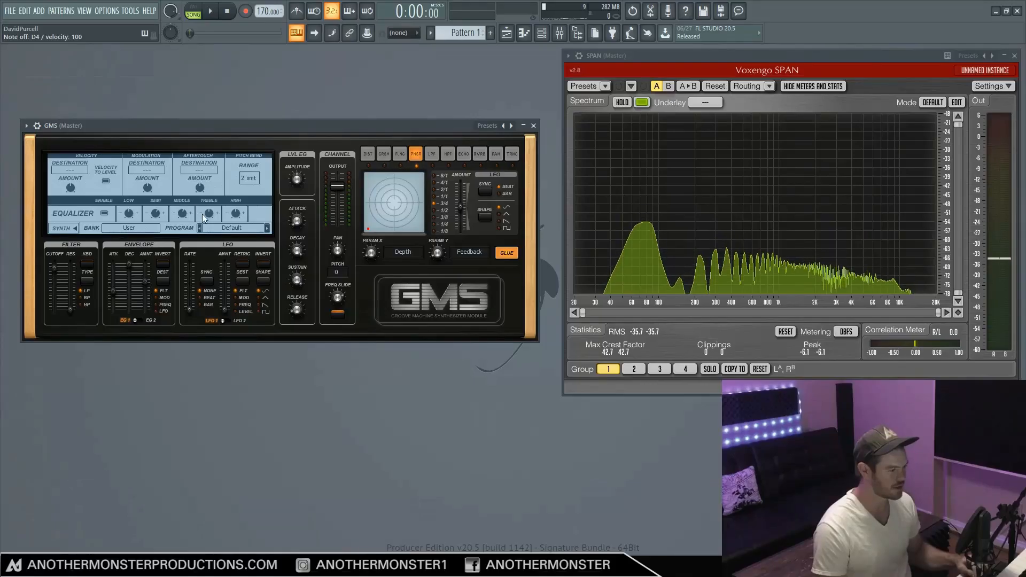
- Adjust the equalizer's treble and high bands and return to the synth page
drag(210, 213, 209, 207)
drag(381, 245, 381, 252)
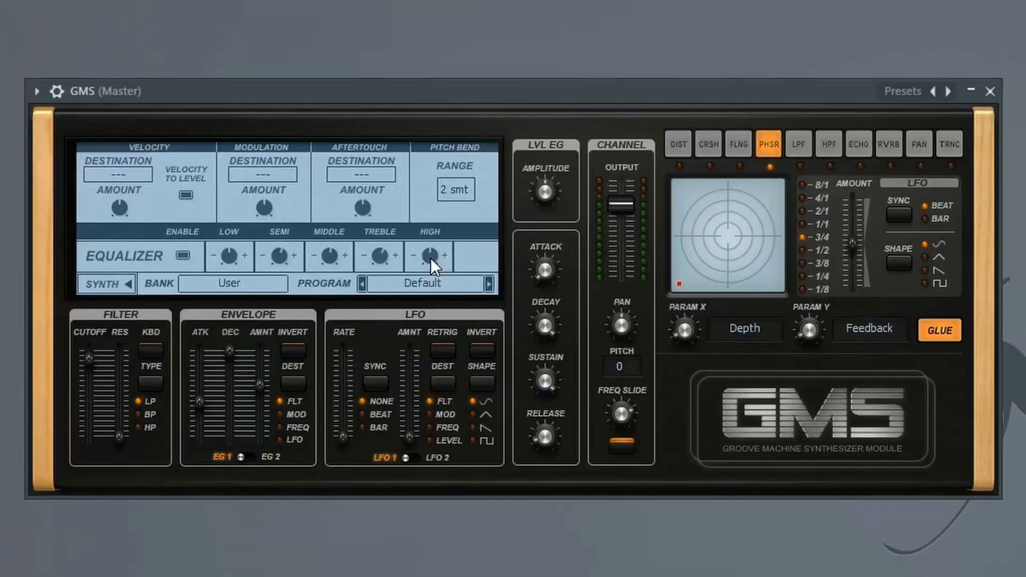
drag(236, 213, 235, 207)
drag(430, 255, 430, 259)
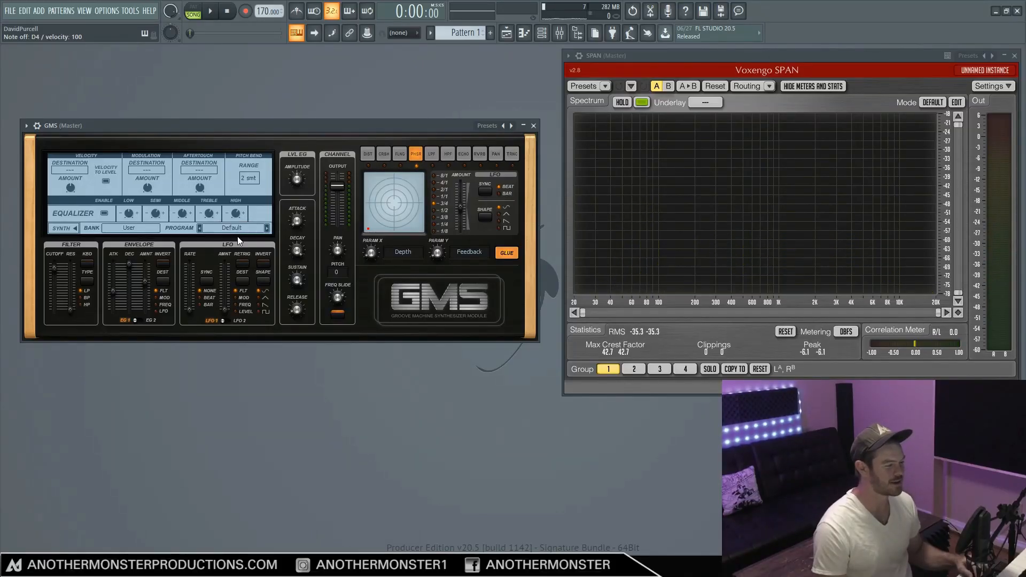
click(73, 227)
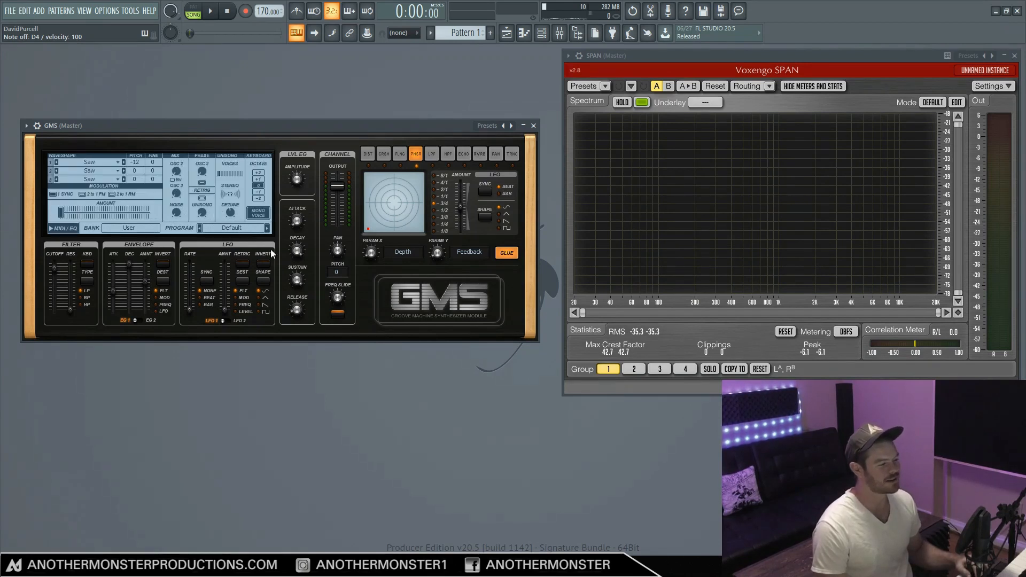